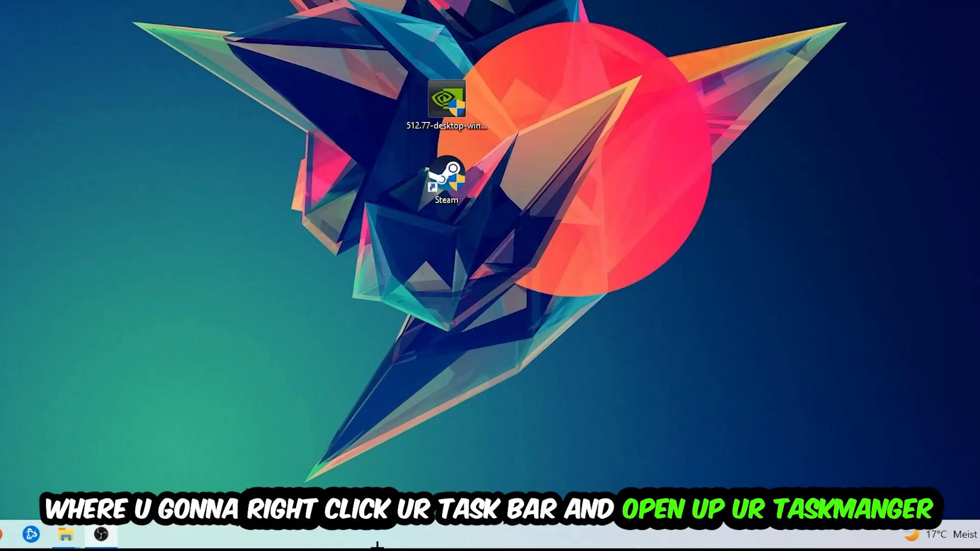
# Step: Open Task Manager maximized and bring up the End task option for Console Window Host
pyautogui.rightClick(410, 540)
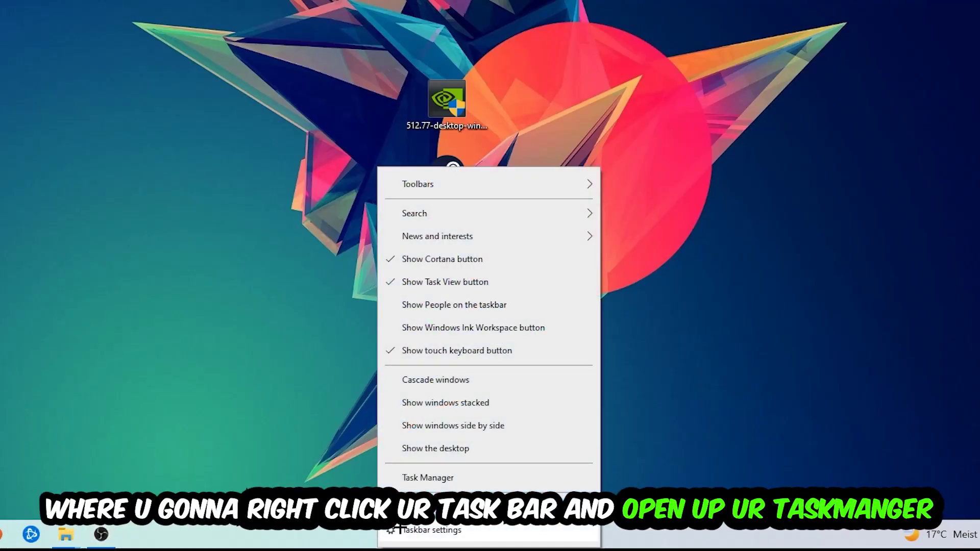
pyautogui.click(444, 483)
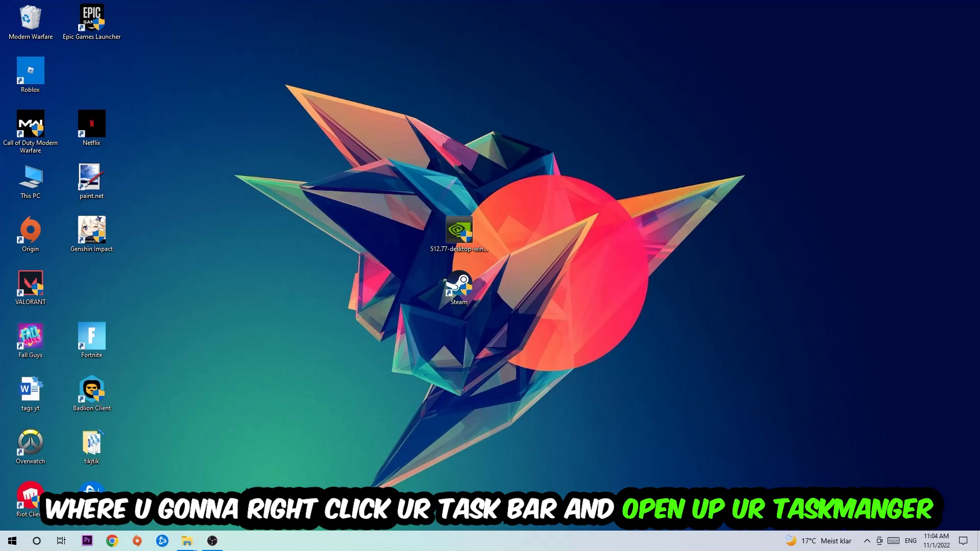
pyautogui.doubleClick(334, 33)
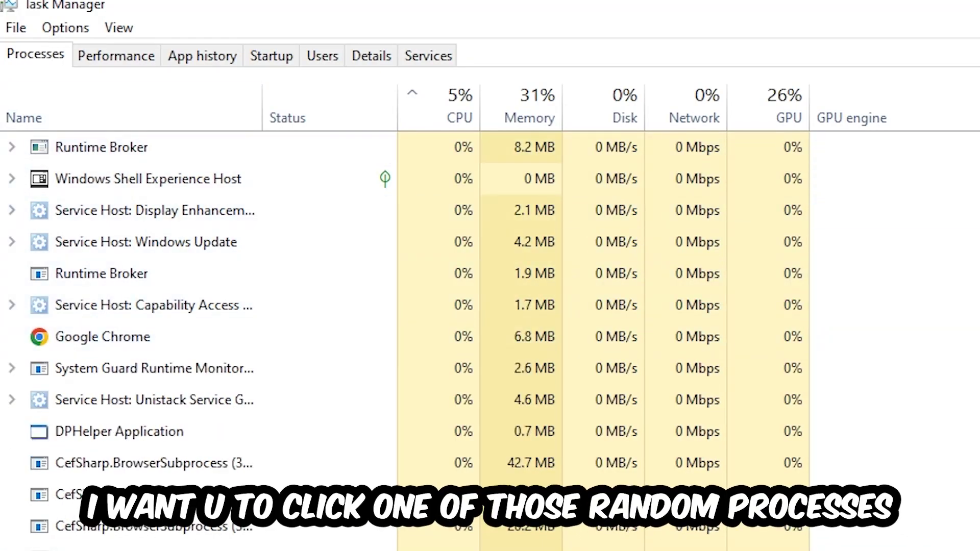
pyautogui.click(419, 431)
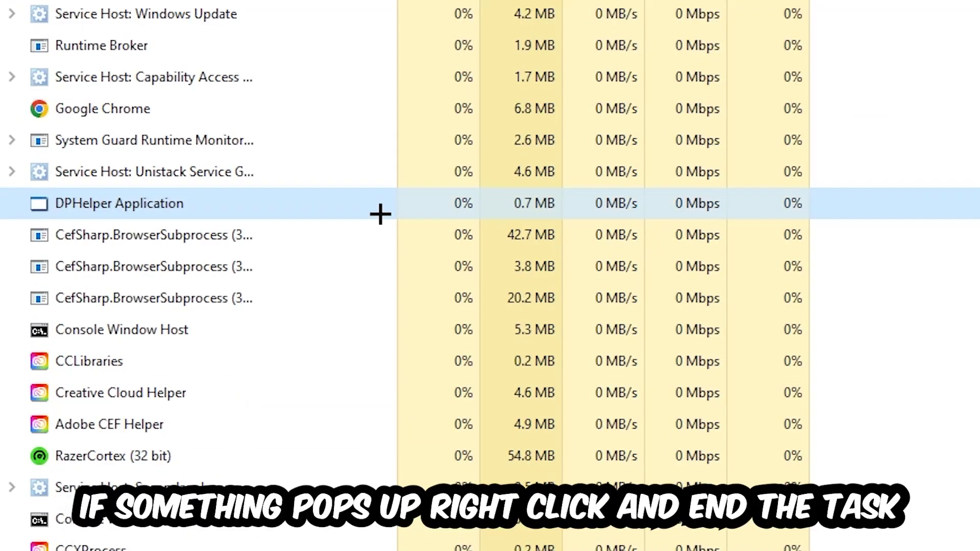
pyautogui.rightClick(325, 341)
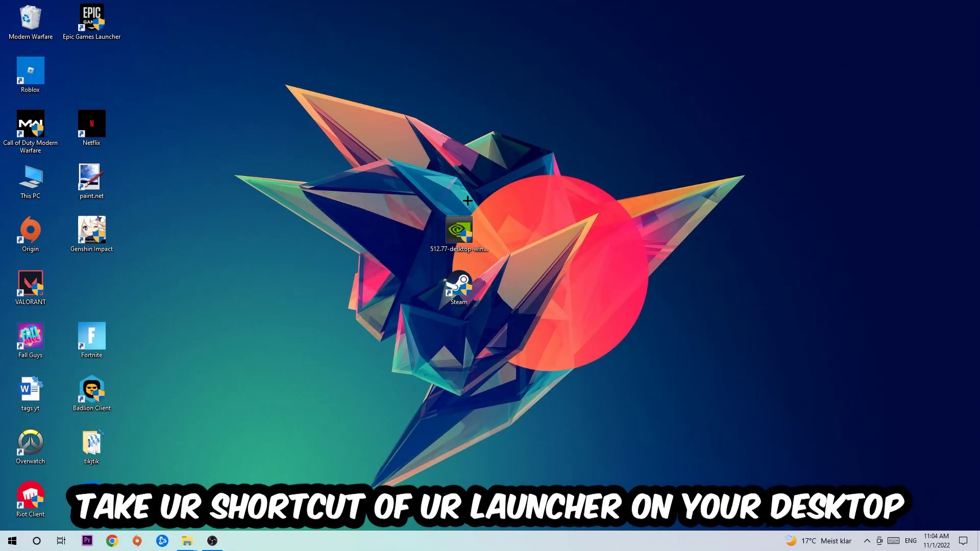
# Step: Drag the Steam shortcut near the top left of the wallpaper artwork
pyautogui.moveTo(459, 287); pyautogui.dragTo(579, 295)
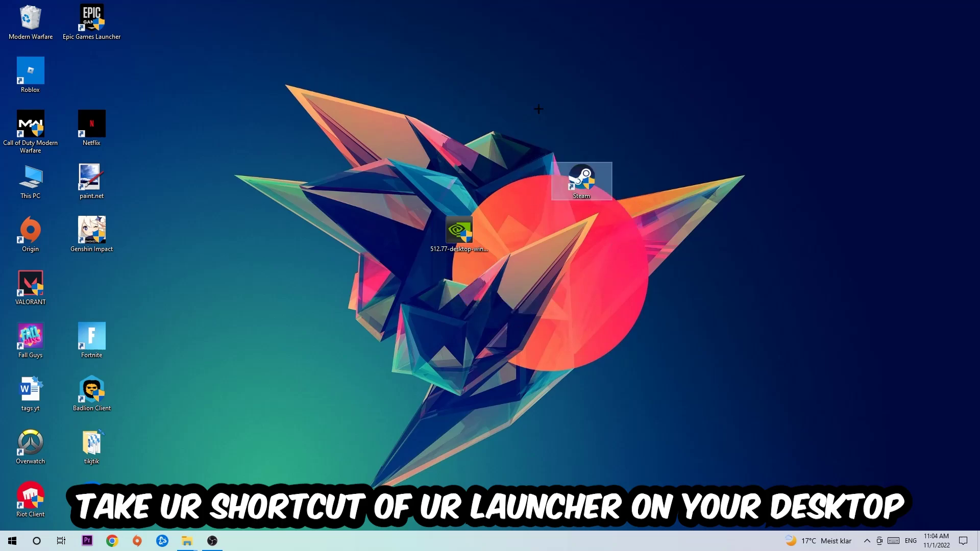
pyautogui.moveTo(537, 193)
pyautogui.mouseDown()
pyautogui.moveTo(405, 130)
pyautogui.moveTo(592, 125)
pyautogui.moveTo(349, 143)
pyautogui.mouseUp()
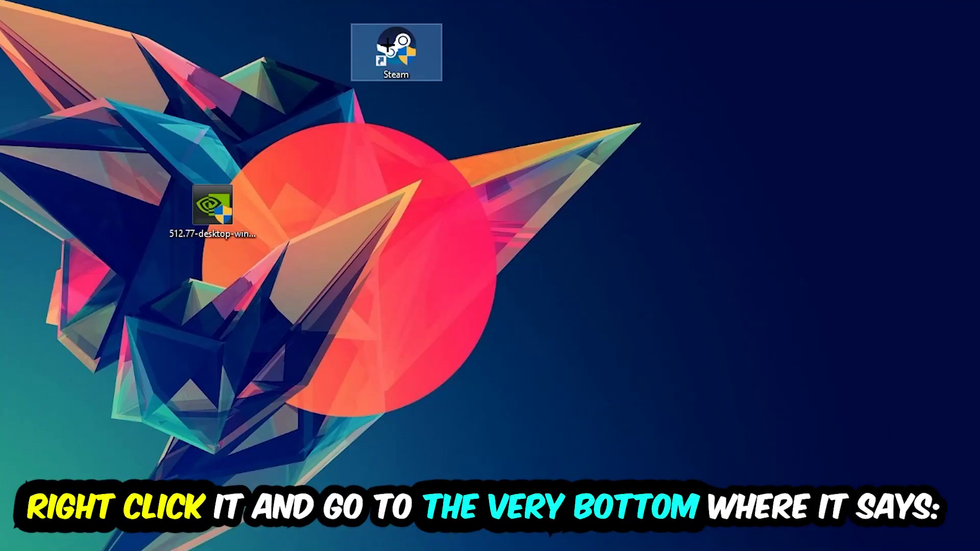
# Step: Give the Steam shortcut Windows 8 compatibility with Run as administrator, then place it above the NVIDIA file
pyautogui.rightClick(389, 46)
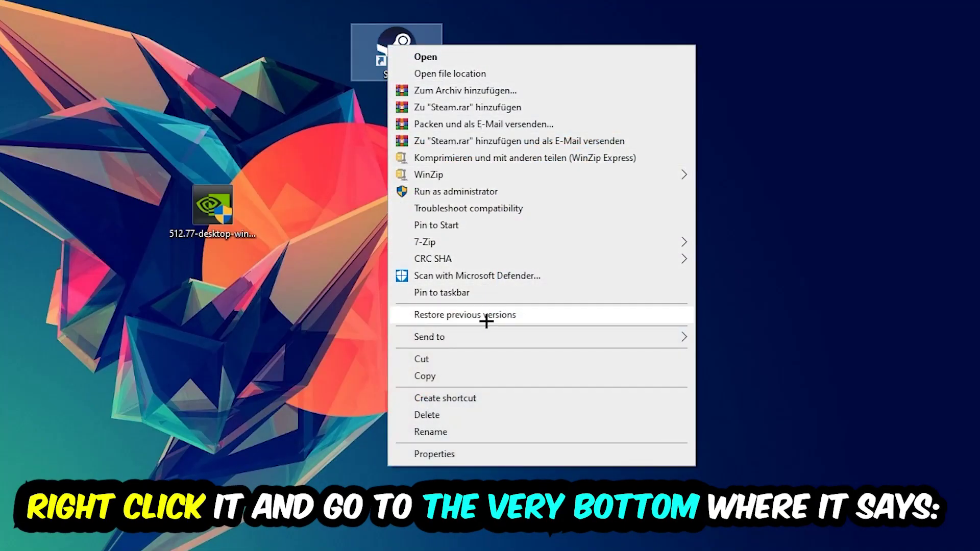
pyautogui.click(471, 456)
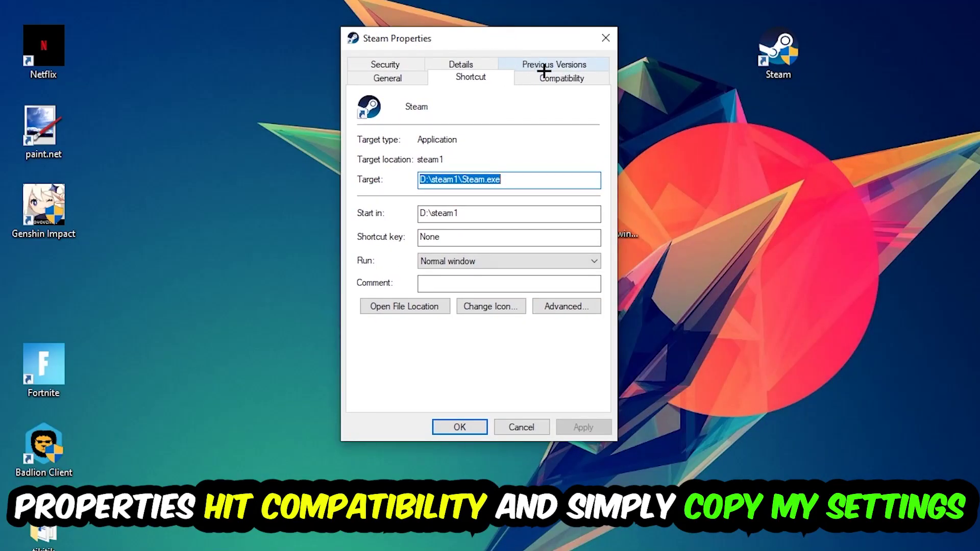
pyautogui.click(551, 76)
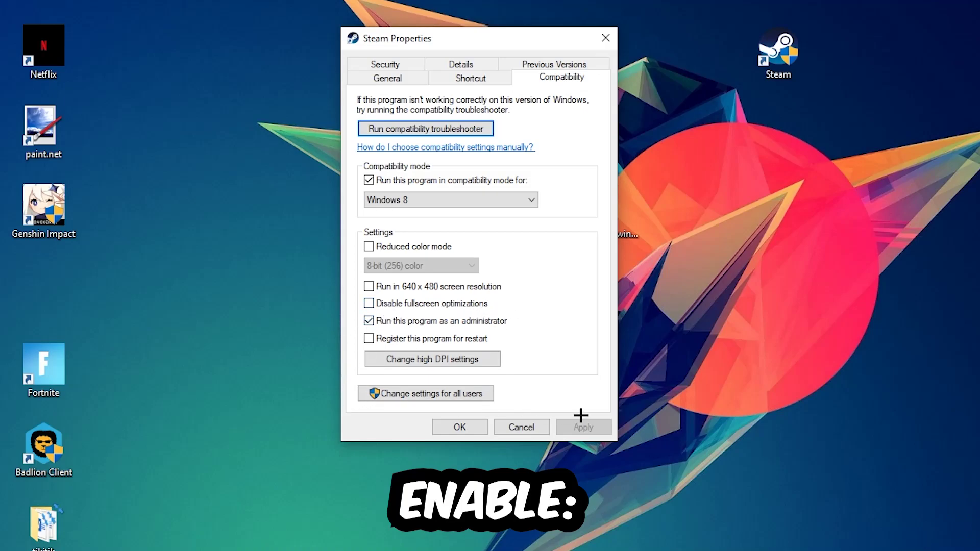
pyautogui.click(462, 428)
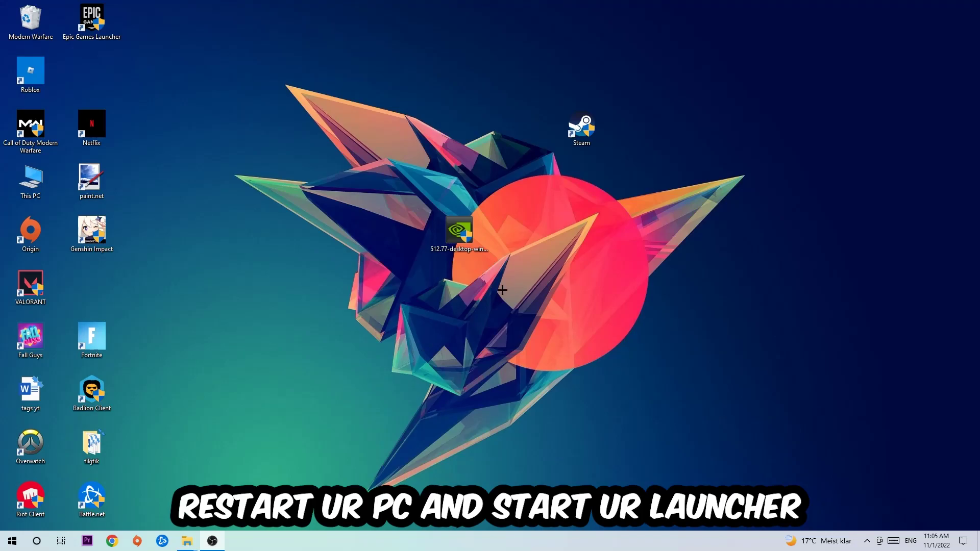
pyautogui.moveTo(582, 130); pyautogui.dragTo(460, 125)
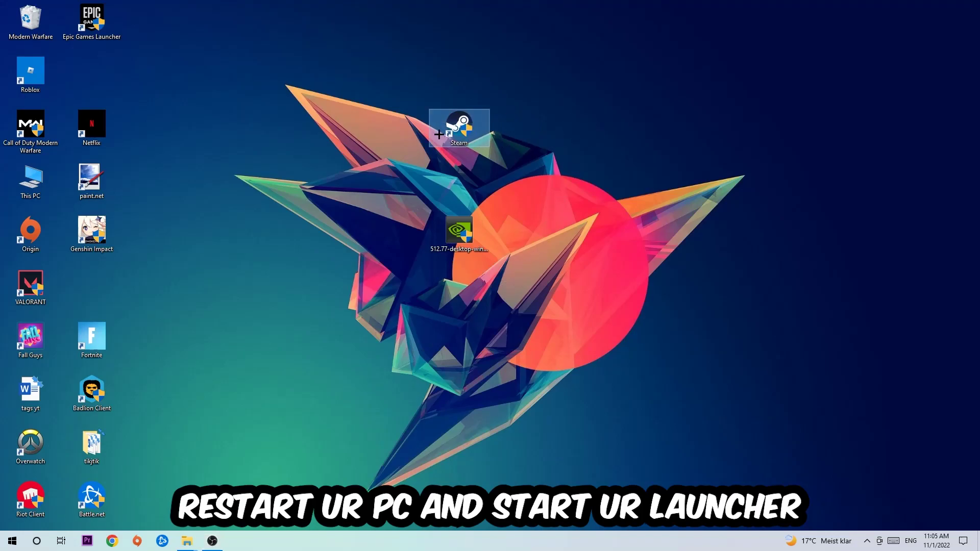
pyautogui.click(568, 154)
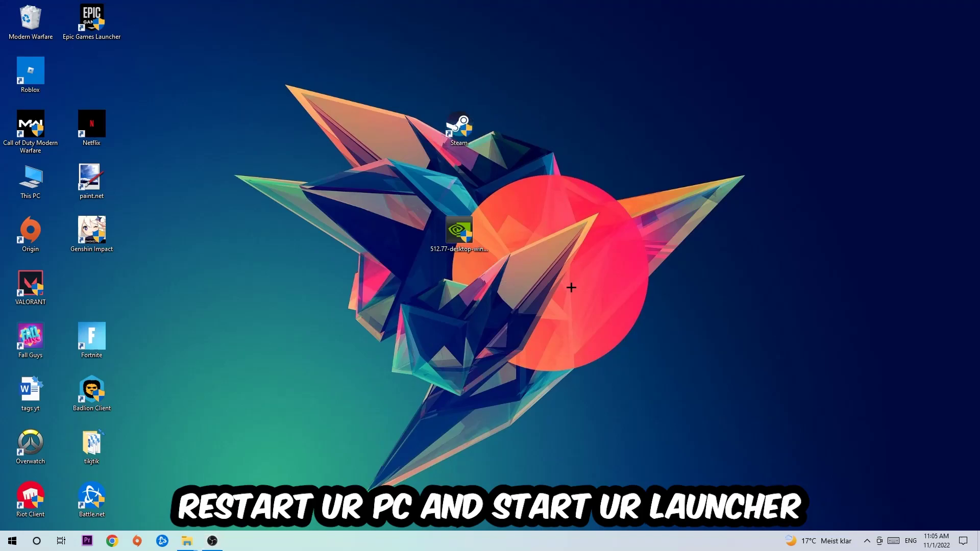